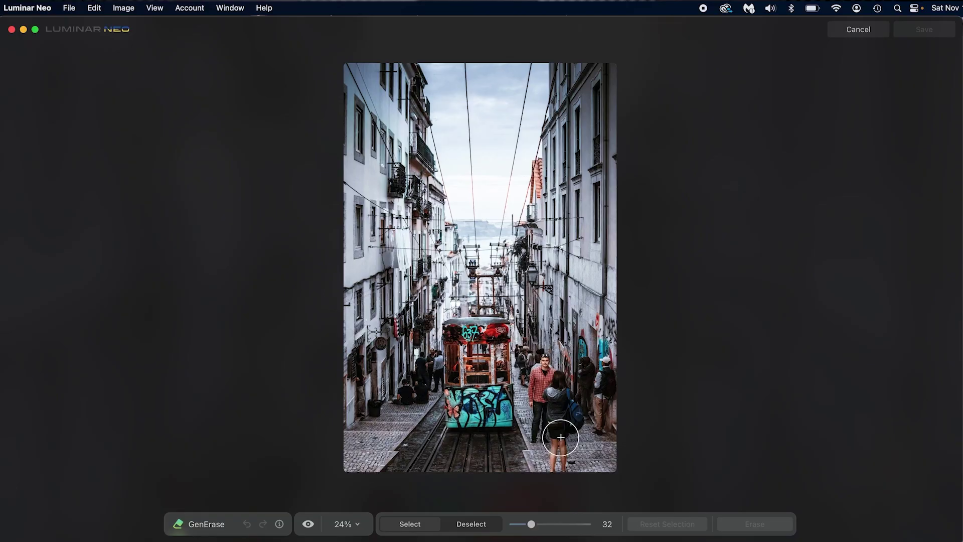
Brush a mask over the man and woman and the right-hand group beside the tram, then erase them.
drag(544, 368, 565, 428)
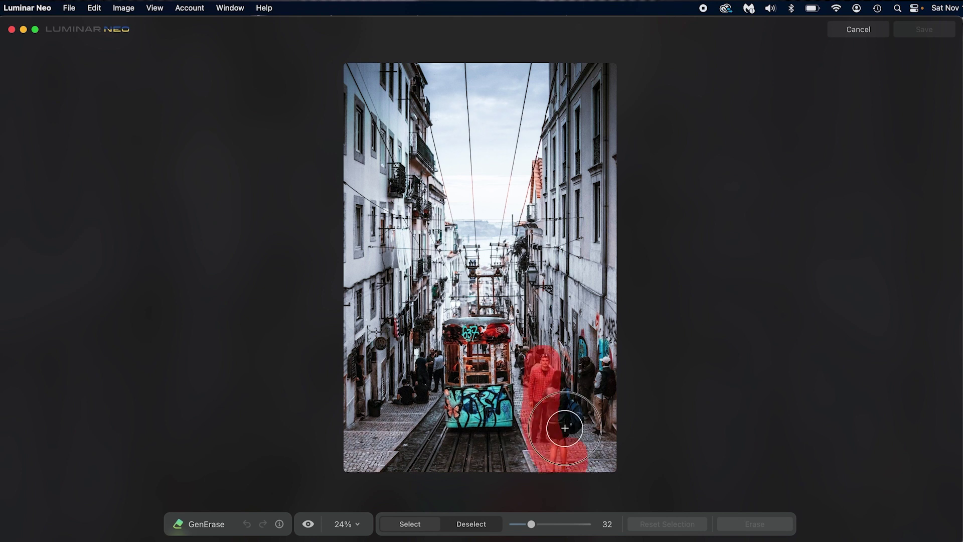
drag(606, 382, 605, 436)
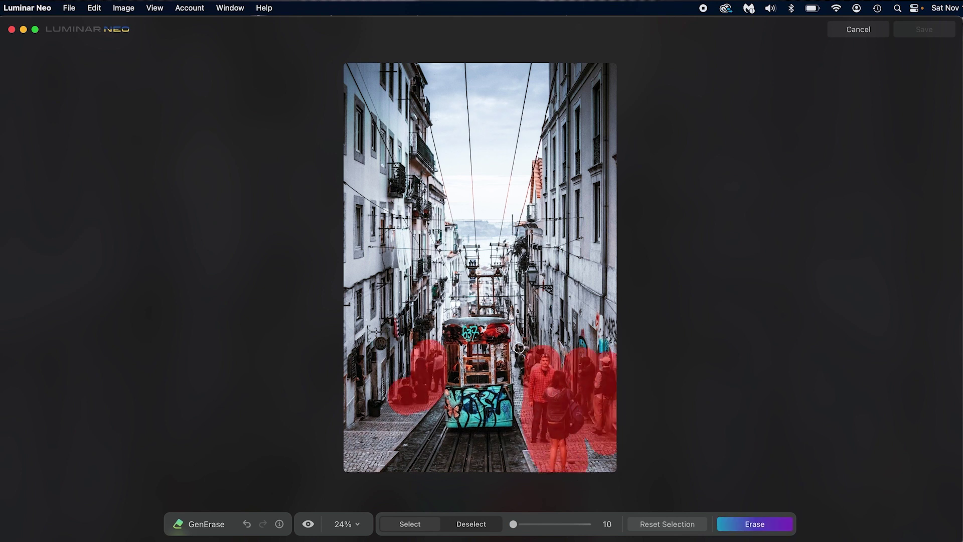
click(755, 524)
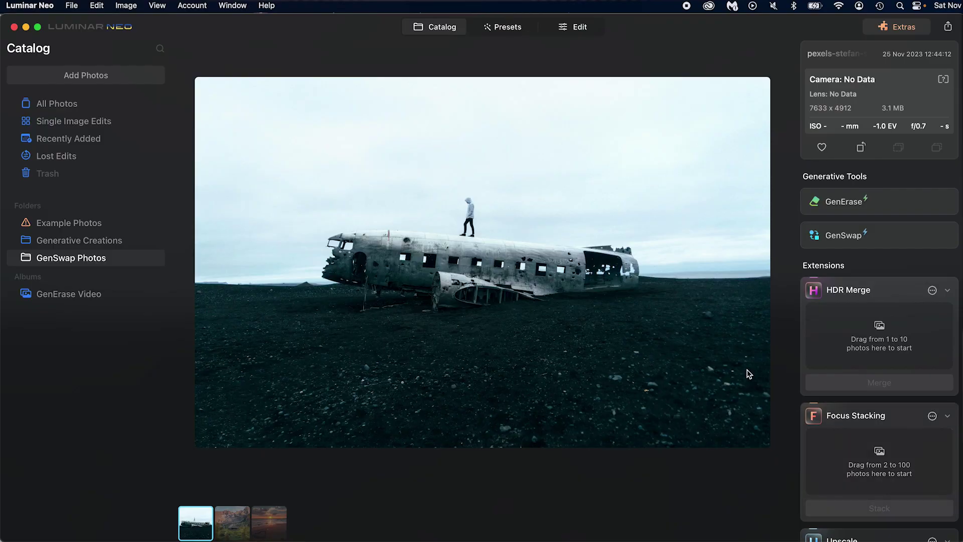
Open the plane-wreck photo in GenSwap from the Generative Tools panel.
click(843, 235)
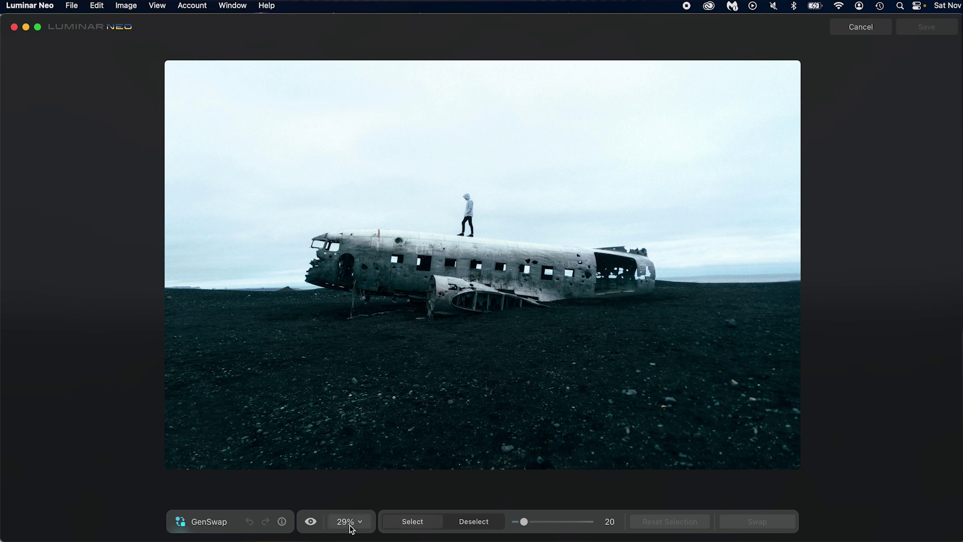
Compare with the original, undo a trial ground selection, and raise the brush size from 20 to 43.
click(311, 522)
mouse_move(477, 384)
mouse_down()
mouse_move(271, 389)
mouse_move(381, 358)
mouse_move(333, 372)
mouse_up()
click(474, 521)
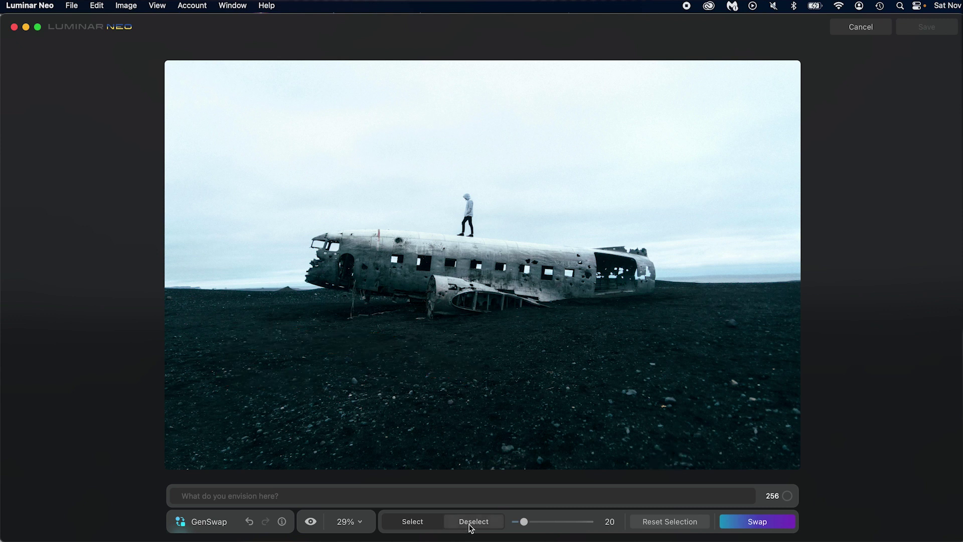
key(super+z)
key(super+z)
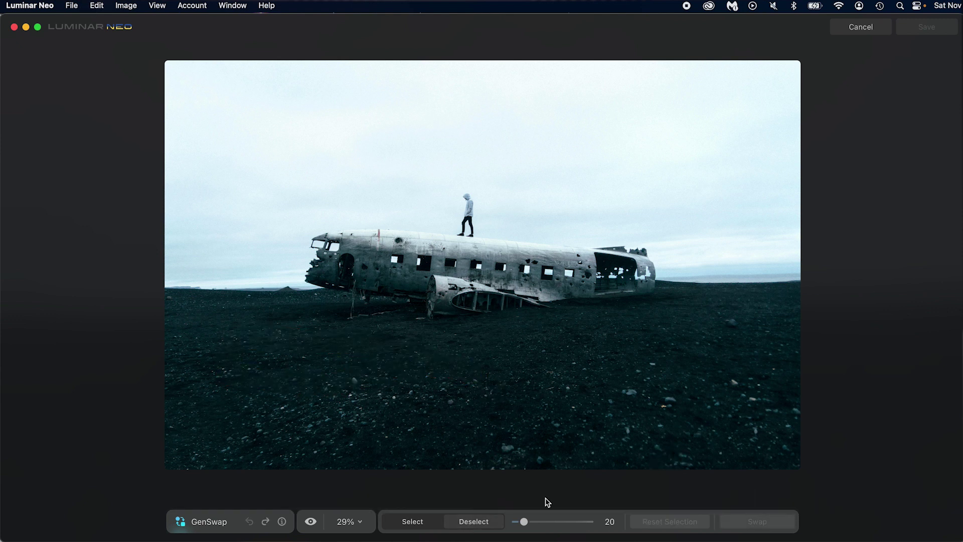
mouse_move(525, 522)
mouse_down()
mouse_move(559, 522)
mouse_move(543, 522)
mouse_up()
click(425, 522)
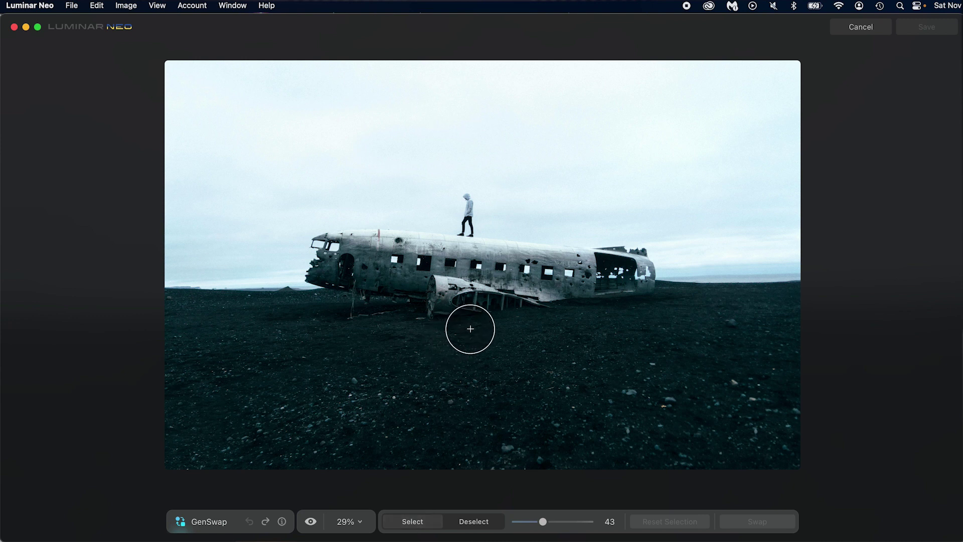
Paint the ground left of the wing and the remaining dark stripe into the selection.
mouse_move(477, 326)
mouse_down()
mouse_move(407, 322)
mouse_move(160, 374)
mouse_move(139, 423)
mouse_move(201, 461)
mouse_move(612, 478)
mouse_move(788, 466)
mouse_move(811, 385)
mouse_move(805, 350)
mouse_move(649, 327)
mouse_move(428, 328)
mouse_move(187, 397)
mouse_move(177, 429)
mouse_move(243, 412)
mouse_move(306, 429)
mouse_move(598, 458)
mouse_move(750, 441)
mouse_move(782, 417)
mouse_move(790, 391)
mouse_move(781, 379)
mouse_move(717, 369)
mouse_move(408, 347)
mouse_move(303, 363)
mouse_move(328, 401)
mouse_up()
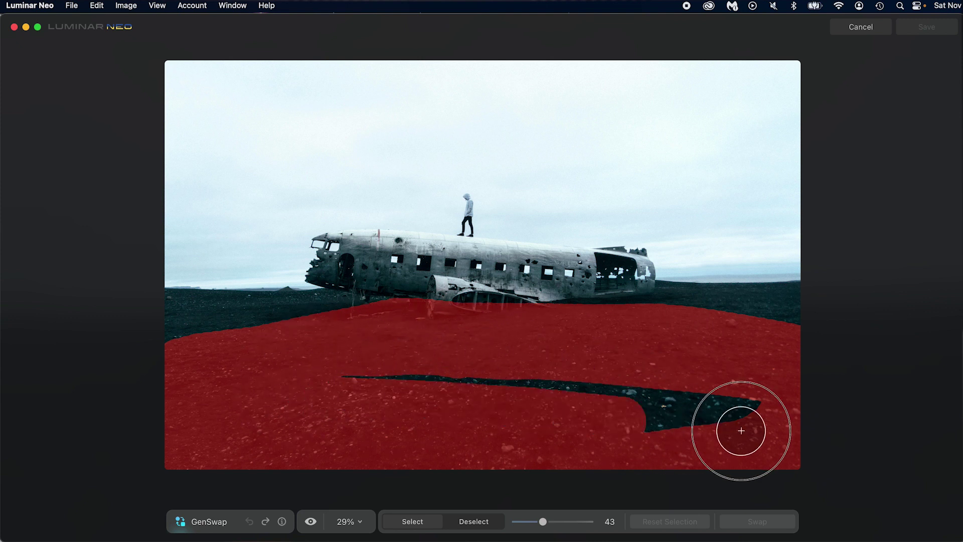
mouse_move(741, 430)
mouse_down()
mouse_move(540, 383)
mouse_move(327, 379)
mouse_up()
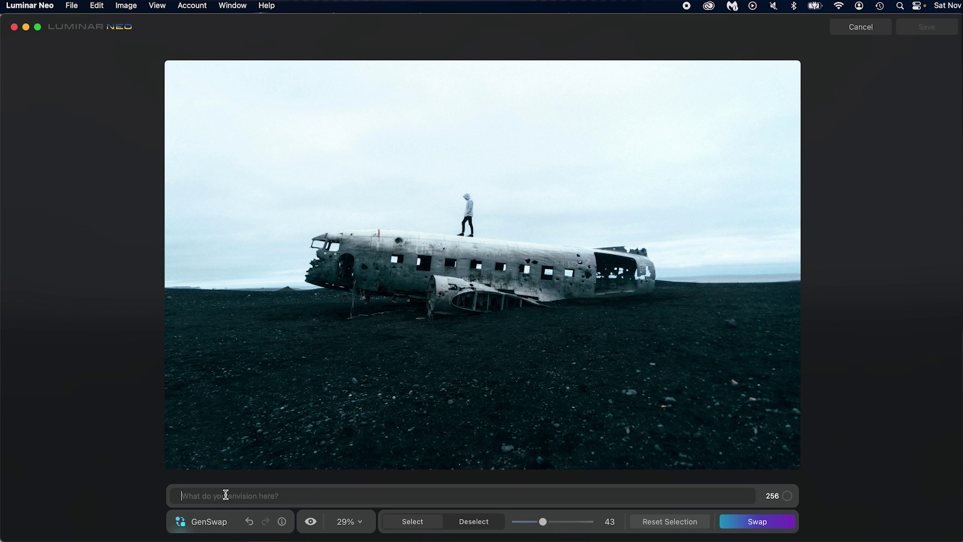
Prompt 'clear lake with reflection plane and man on top' for the masked ground and Swap.
click(369, 360)
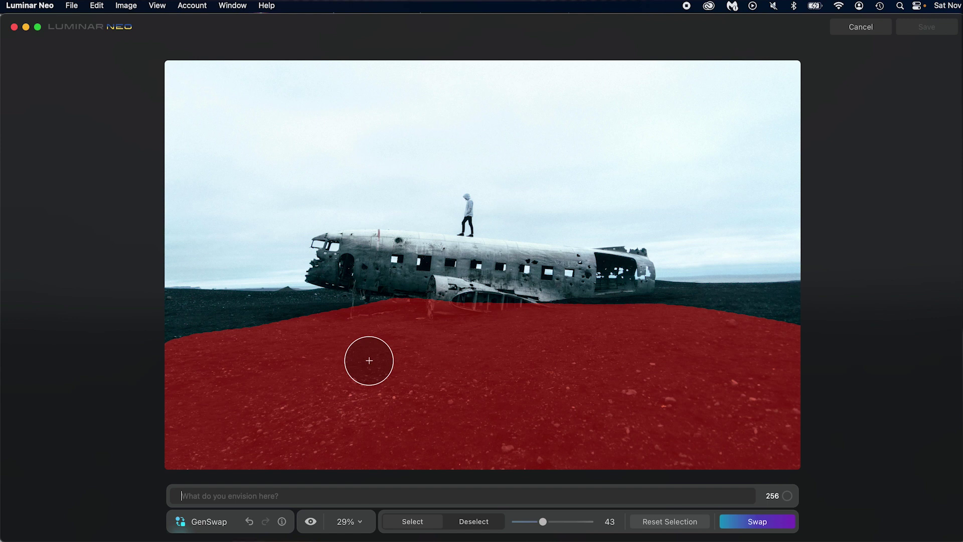
text(clear lake with reflection plane and man on top)
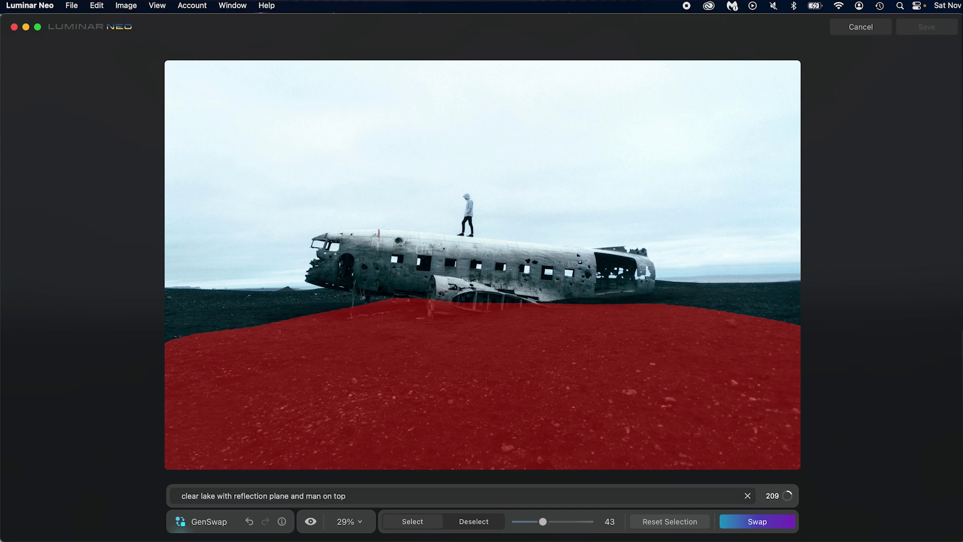
click(758, 522)
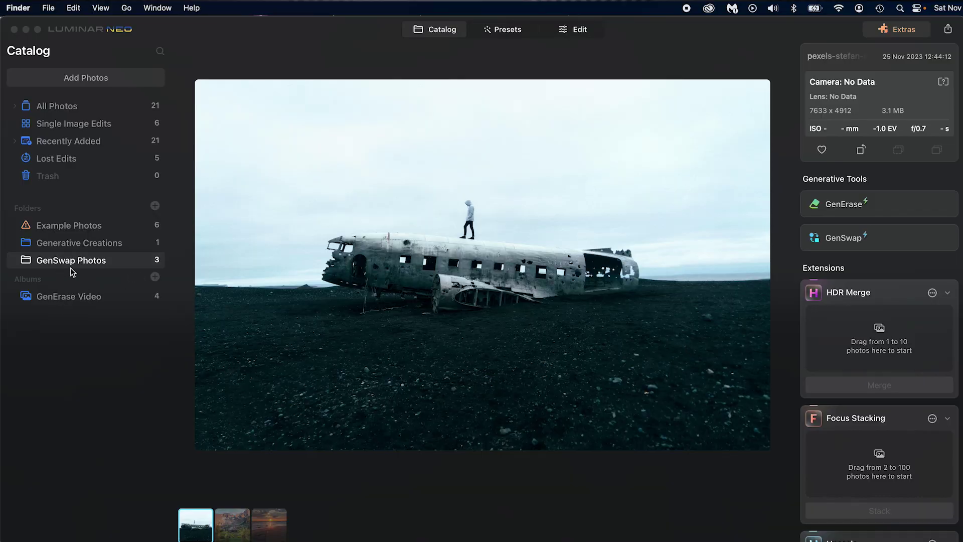
Reopen the plane photo in GenSwap, enlarge the brush to 56, and paint the foreground ground.
click(514, 273)
click(885, 239)
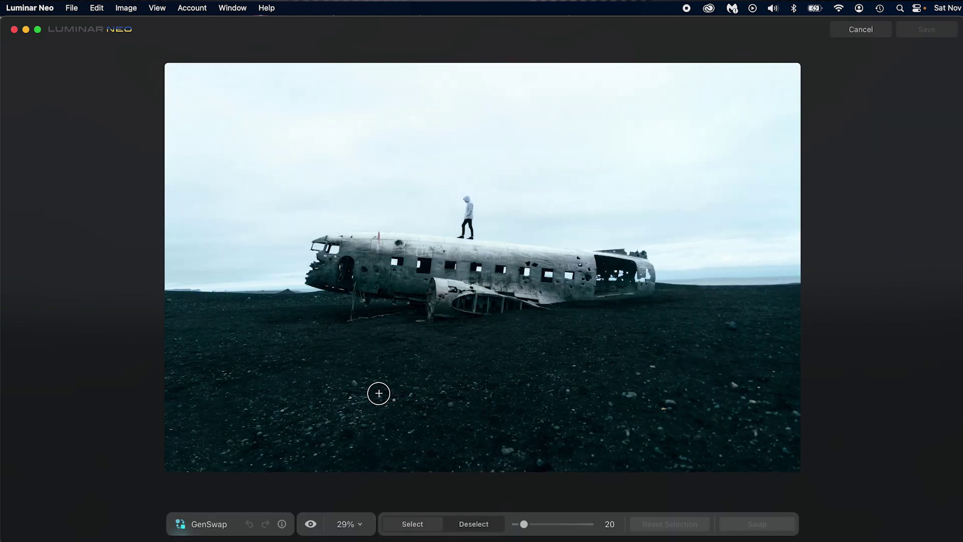
key(])
key(])
key(])
key(])
key(])
key(])
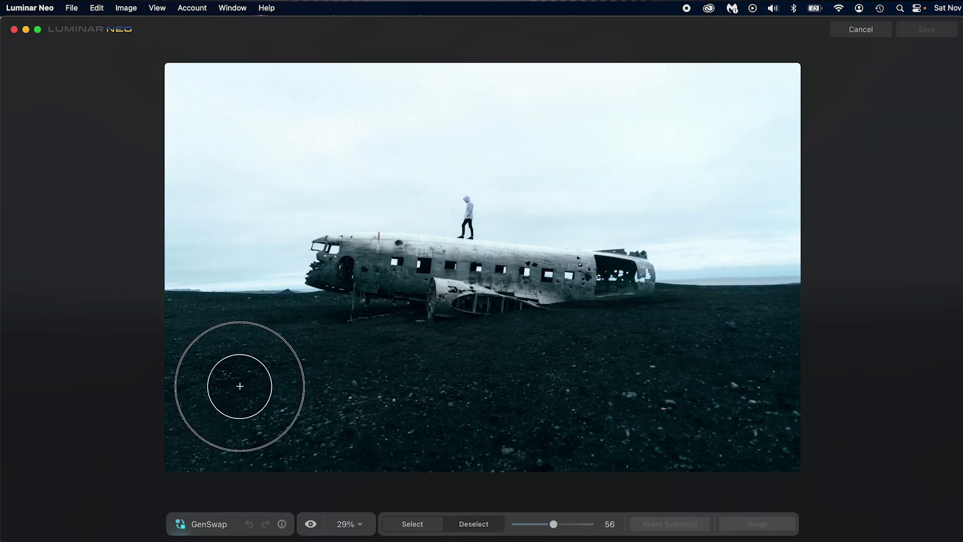
mouse_move(226, 389)
mouse_down()
mouse_move(258, 344)
mouse_move(524, 331)
mouse_move(811, 391)
mouse_move(170, 402)
mouse_move(467, 467)
mouse_move(892, 445)
mouse_move(189, 434)
mouse_move(759, 369)
mouse_move(577, 382)
mouse_up()
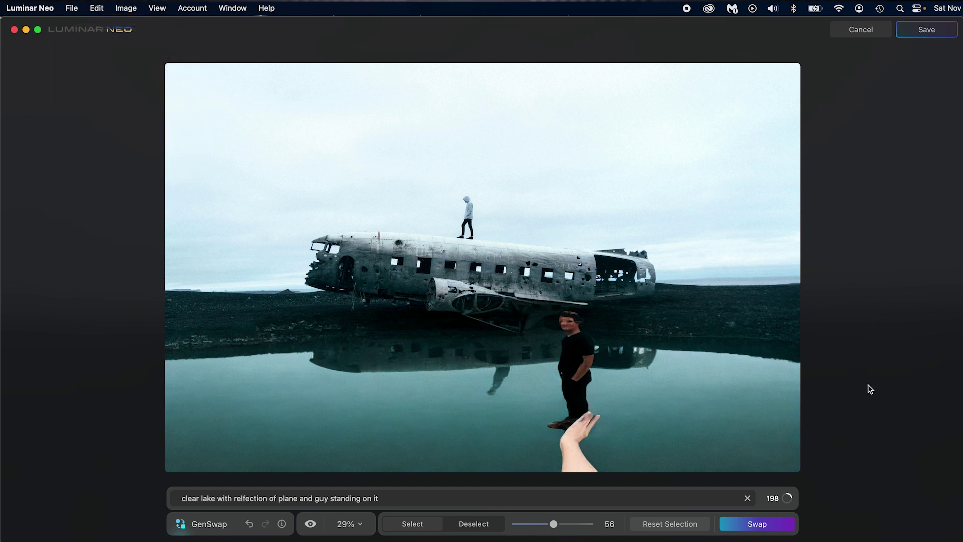
Mask the generated man, remove the standing-guy words from the prompt, regenerate, and save the lake.
mouse_move(600, 434)
mouse_down()
mouse_move(572, 448)
mouse_move(575, 426)
mouse_move(567, 476)
mouse_up()
drag(390, 498, 319, 500)
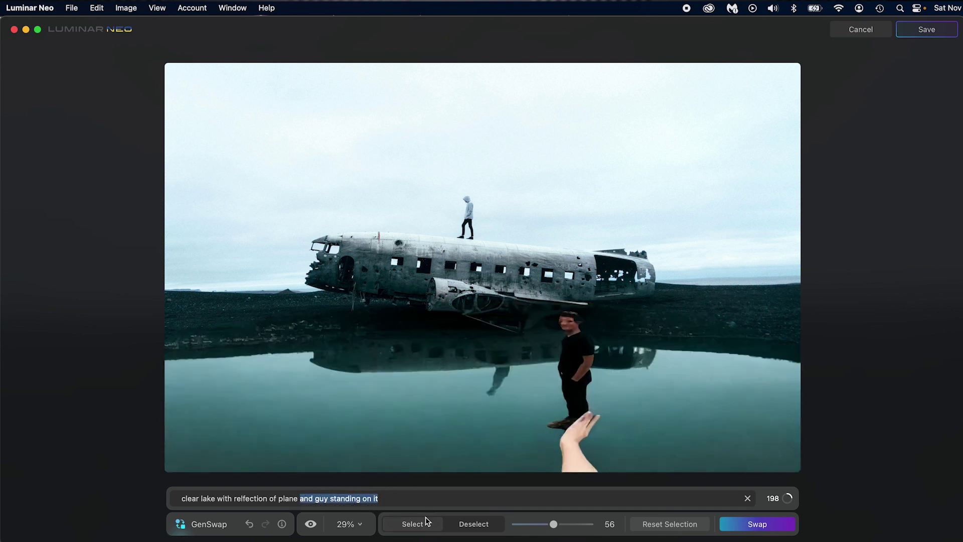
key(BackSpace)
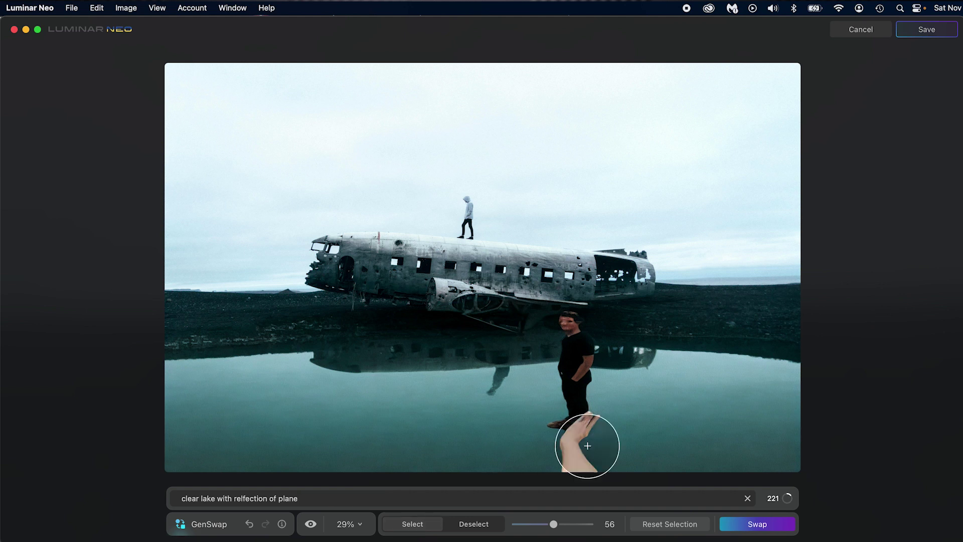
click(738, 522)
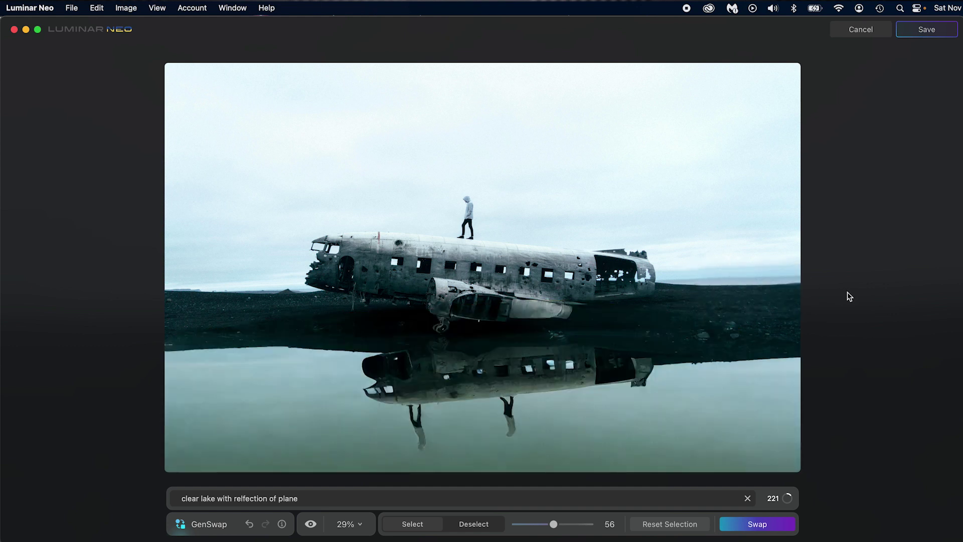
click(898, 28)
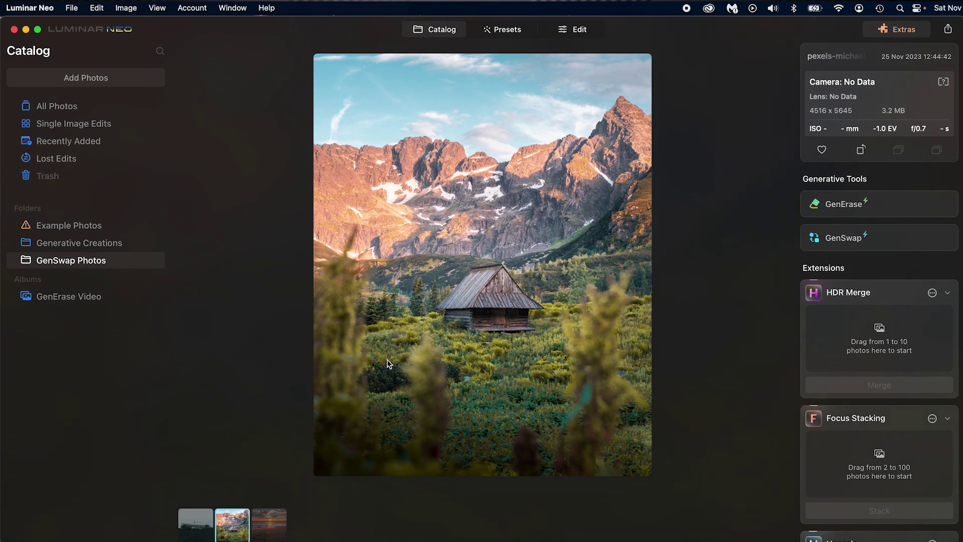
Open the mountain-cabin photo in GenSwap.
click(833, 238)
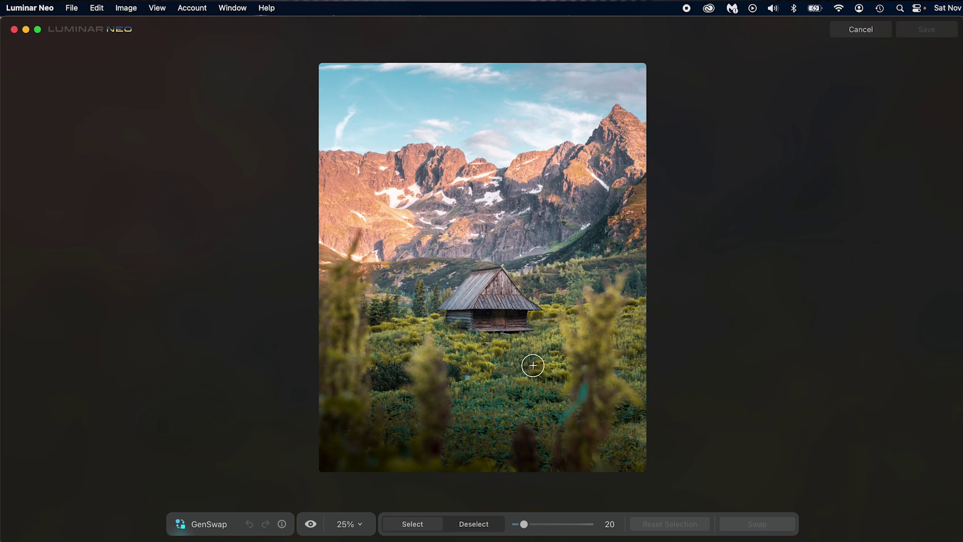
Mask the meadow below the cabin, generate a 'deer' there, and show the painted mask.
drag(531, 365, 532, 391)
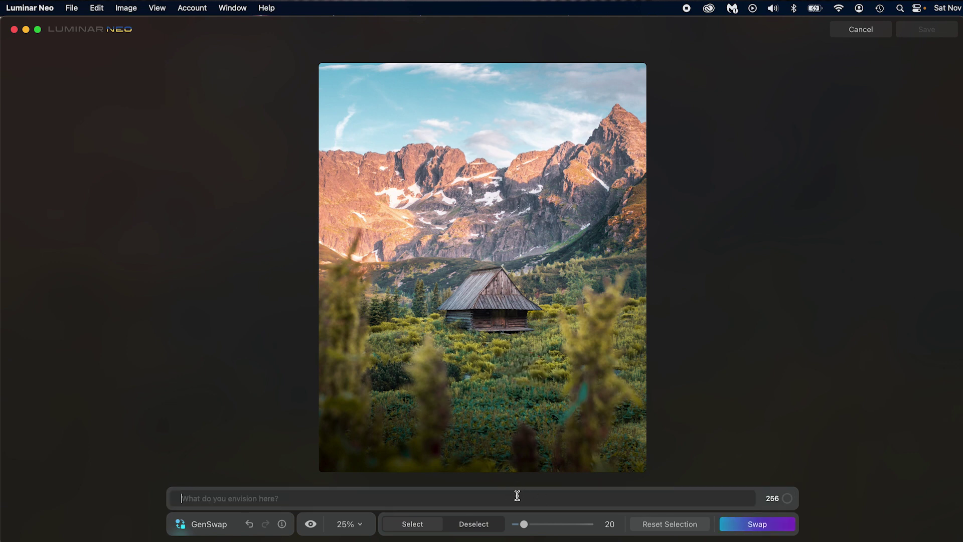
text(deer)
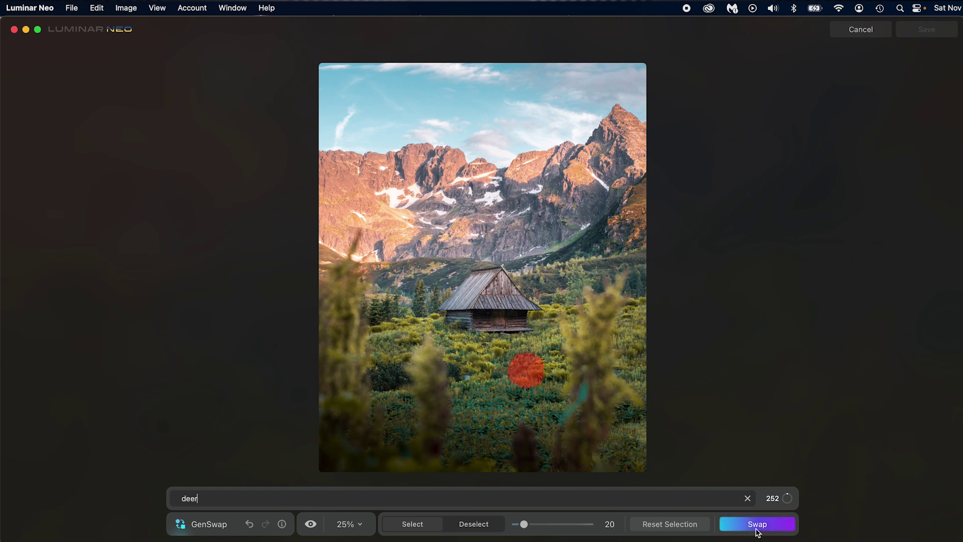
click(757, 524)
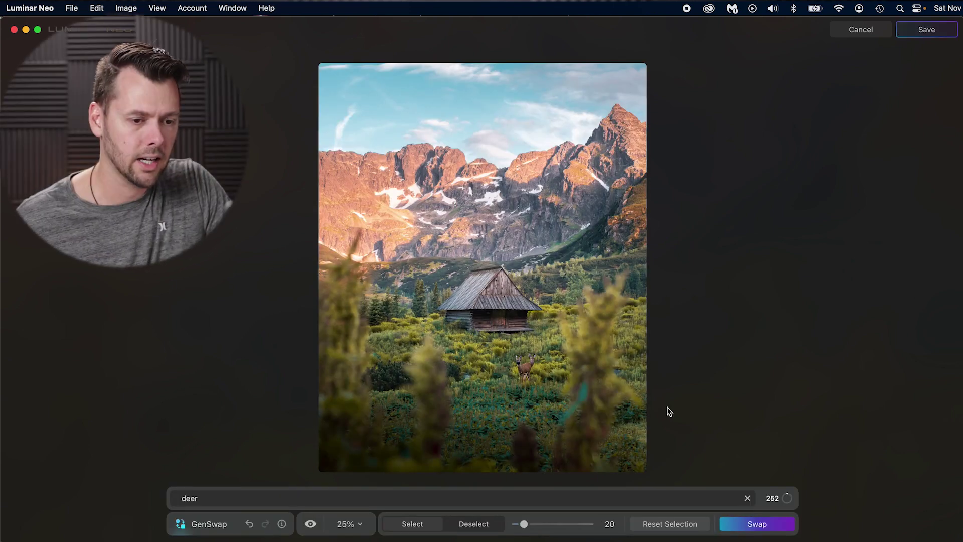
click(525, 370)
Hide the mask, zoom to 200% and pan to the deer, then regenerate the masked area.
click(642, 522)
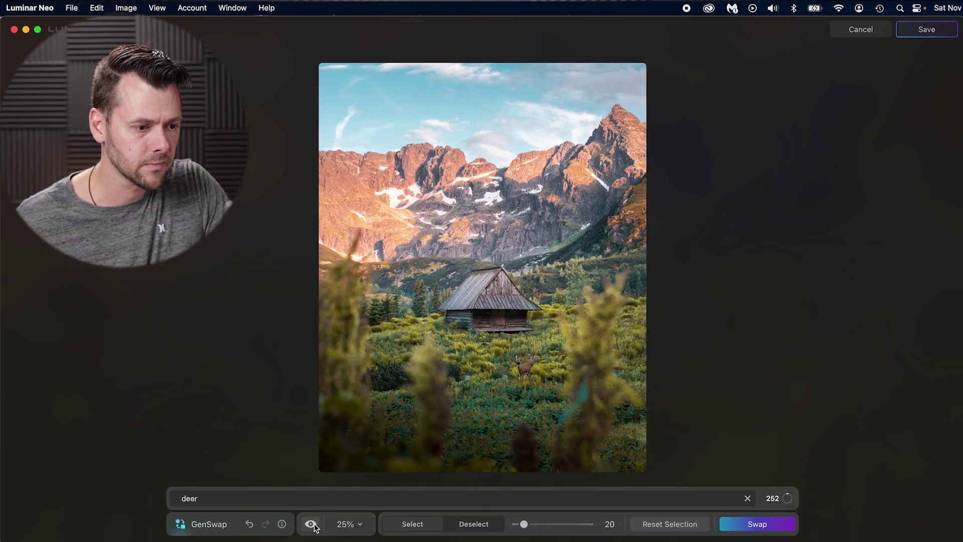
click(347, 524)
click(354, 541)
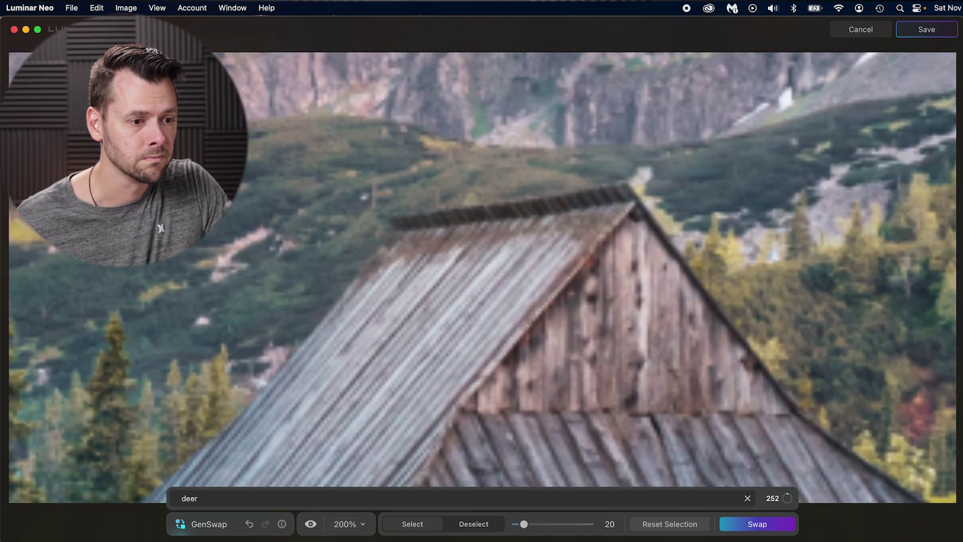
drag(573, 429, 402, 48)
scroll(402, 48, down, 10)
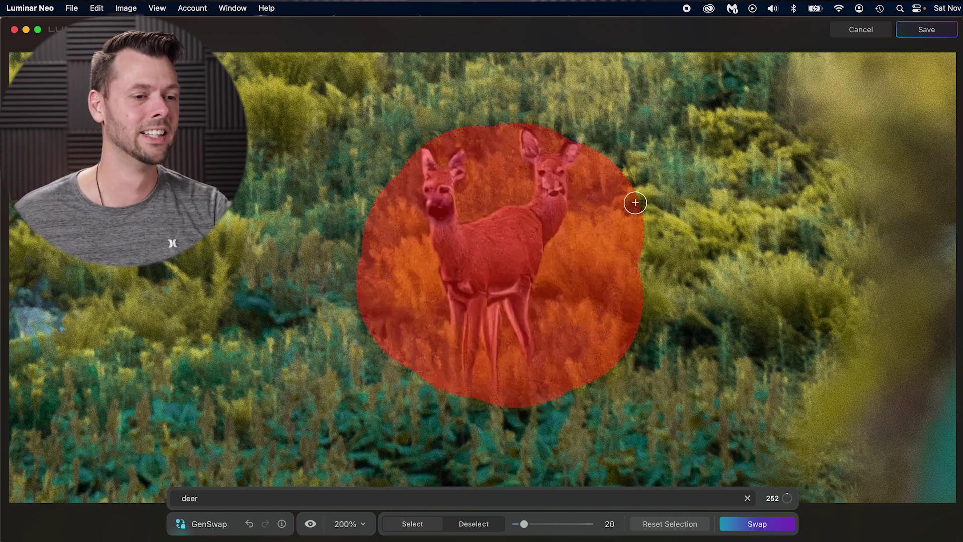
scroll(631, 205, down, 6)
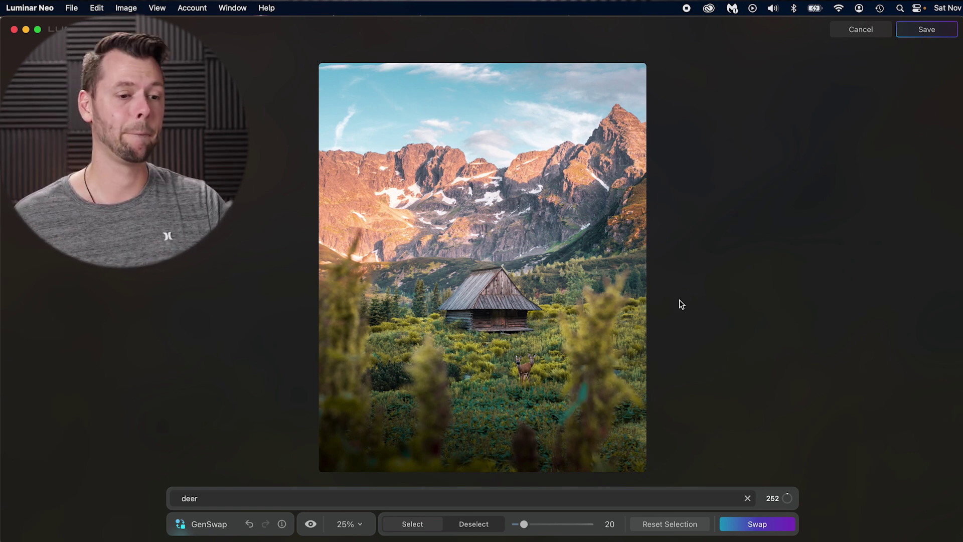
click(758, 525)
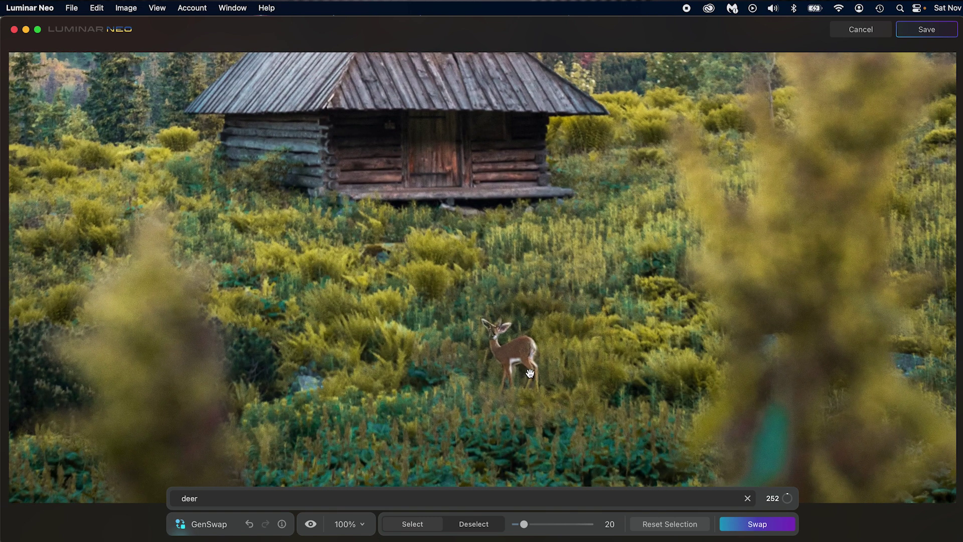
Zoom the cabin photo to 600% and pan down to the generated deer.
key(super+0)
click(350, 524)
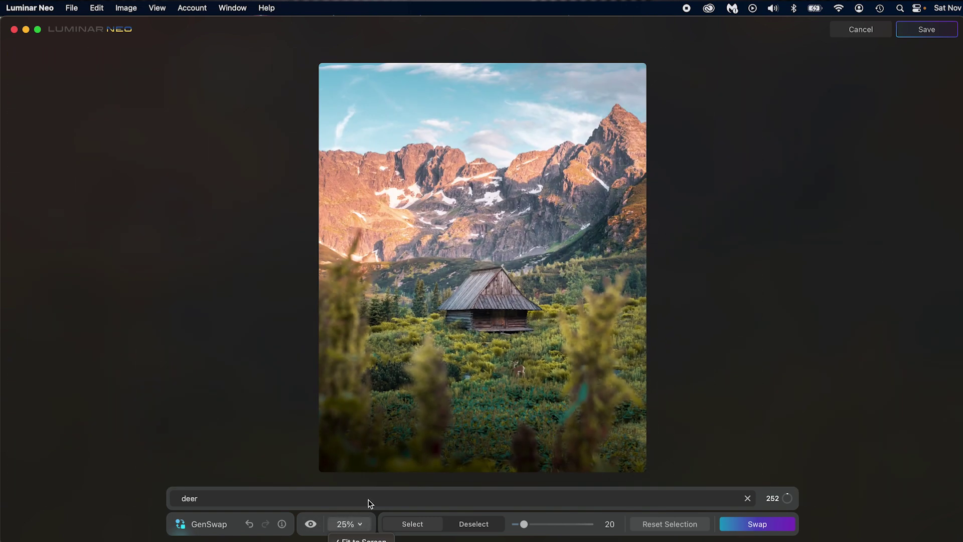
click(352, 535)
scroll(557, 375, up, 5)
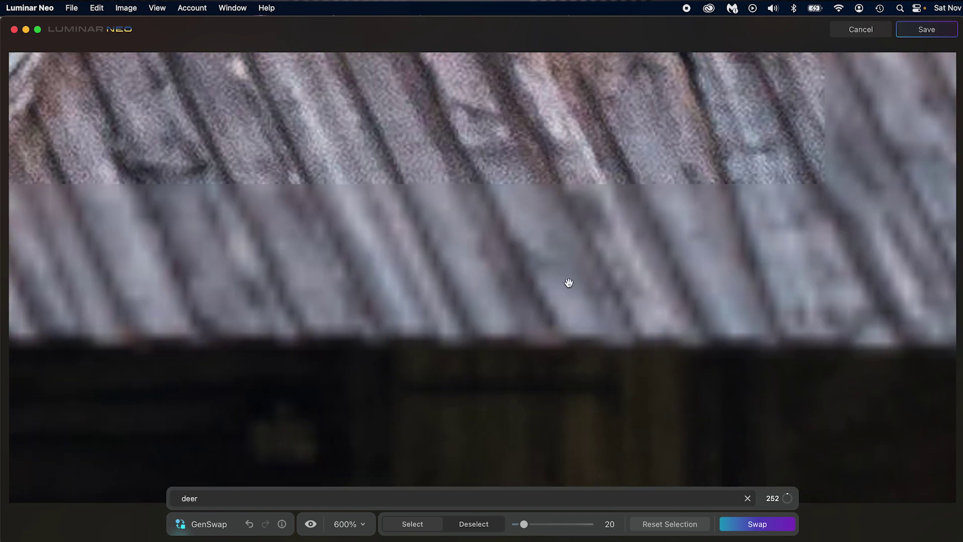
scroll(569, 283, down, 5)
mouse_move(624, 322)
mouse_down()
mouse_move(514, 54)
mouse_move(446, 2)
mouse_move(416, 65)
mouse_move(482, 129)
mouse_move(757, 99)
mouse_up()
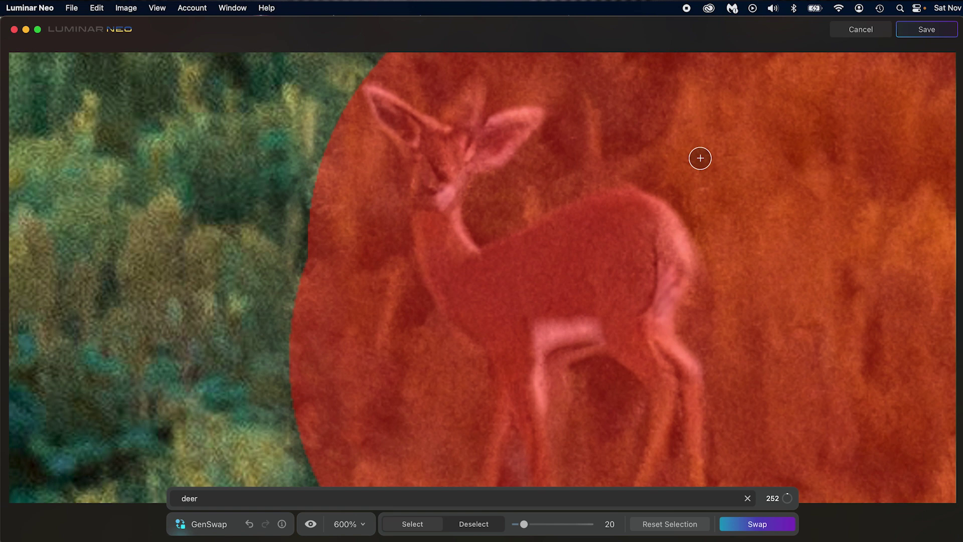
Zoom out to 300% around the deer, then fit the whole photo to the screen.
click(353, 525)
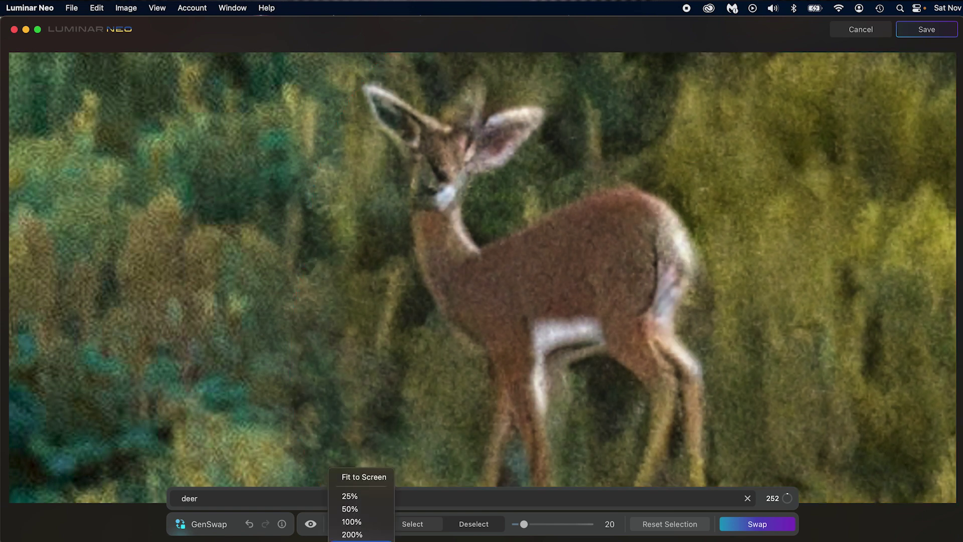
click(353, 541)
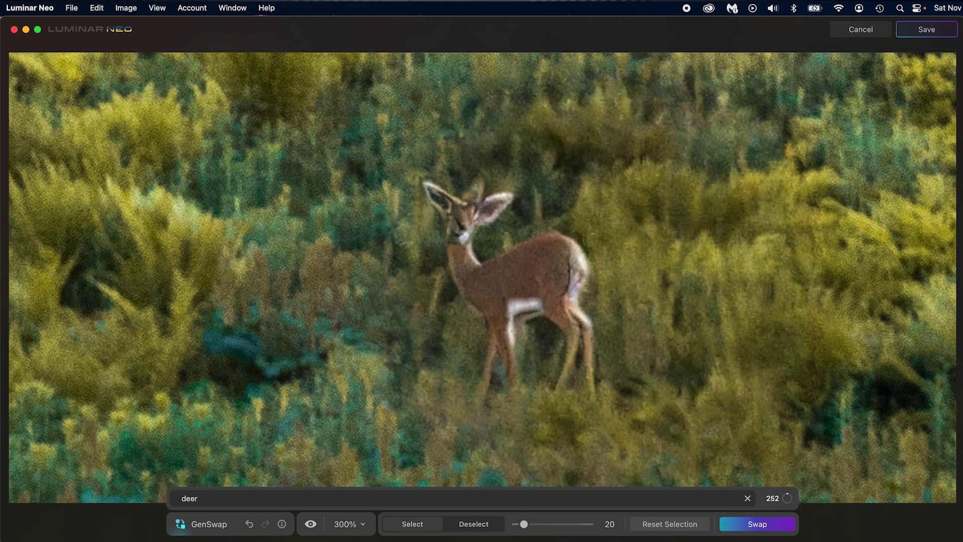
key(super+0)
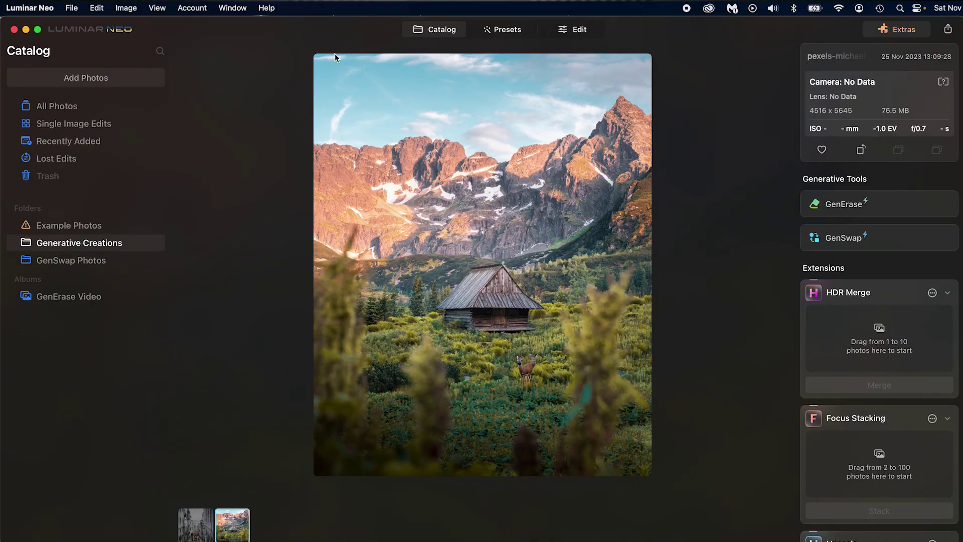
Open the sunset beach photo from the GenSwap Photos folder in GenSwap and focus the prompt field.
click(88, 261)
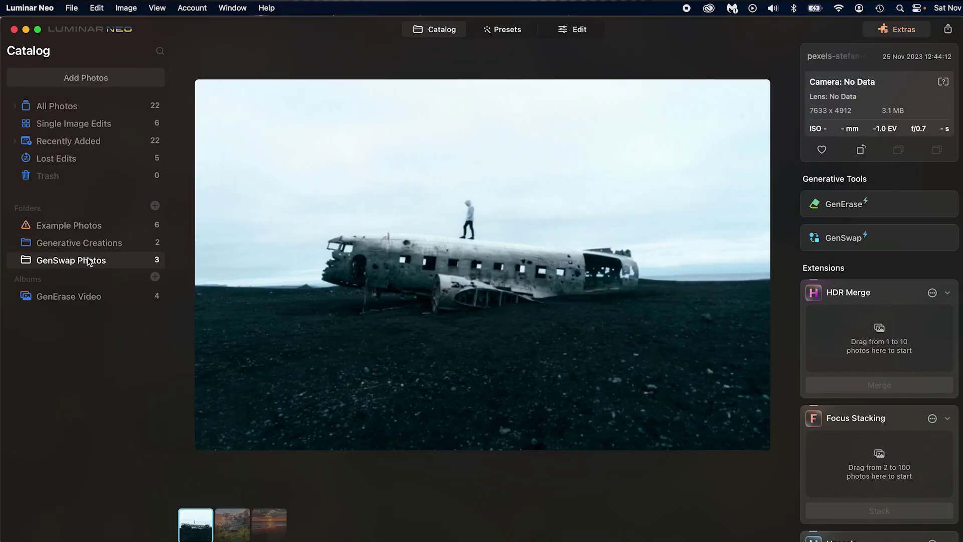
click(273, 523)
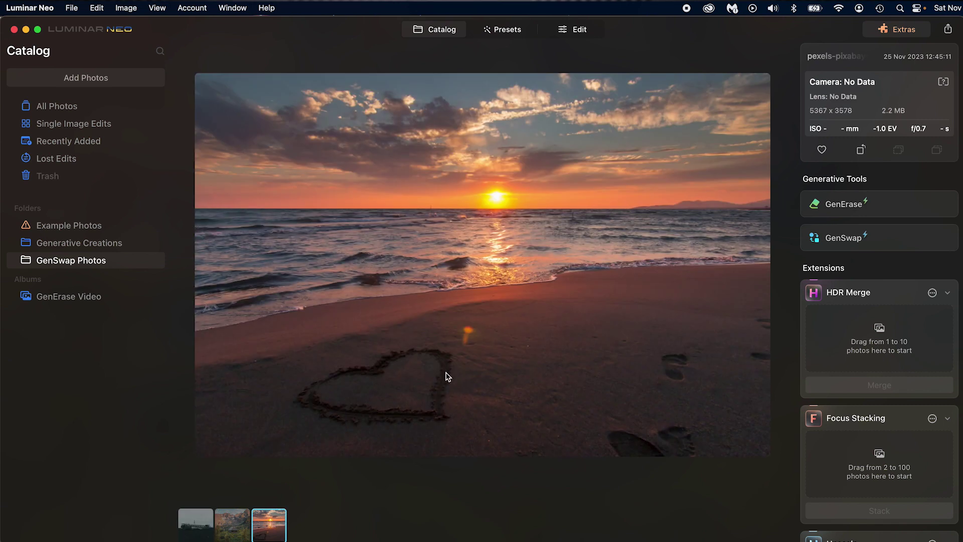
click(839, 232)
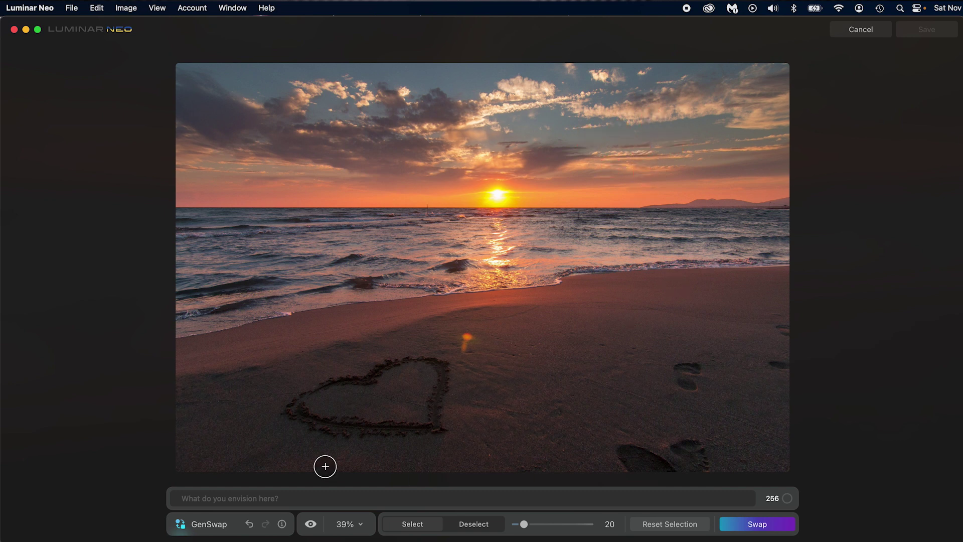
click(327, 498)
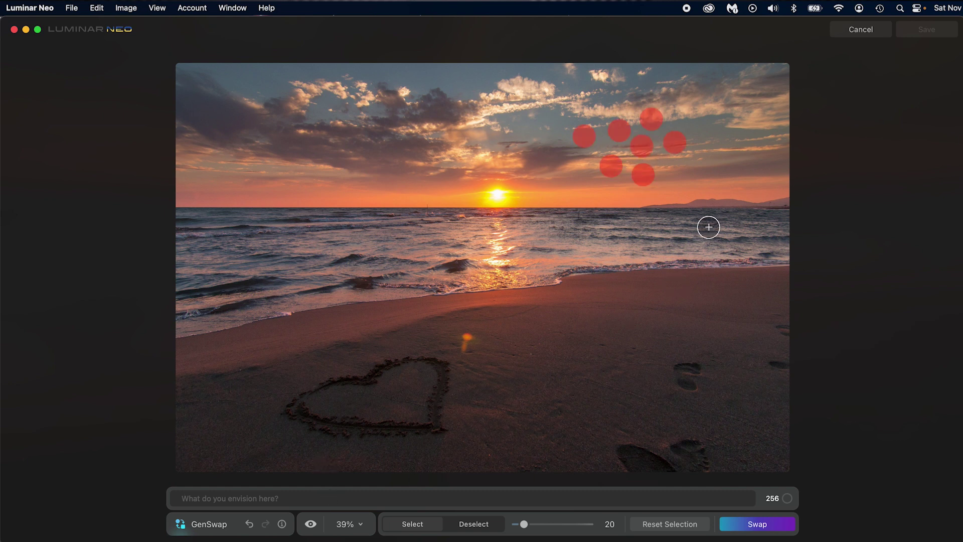
Enter 'birds' as the prompt and paint over the clouds right of the sun.
text(birds)
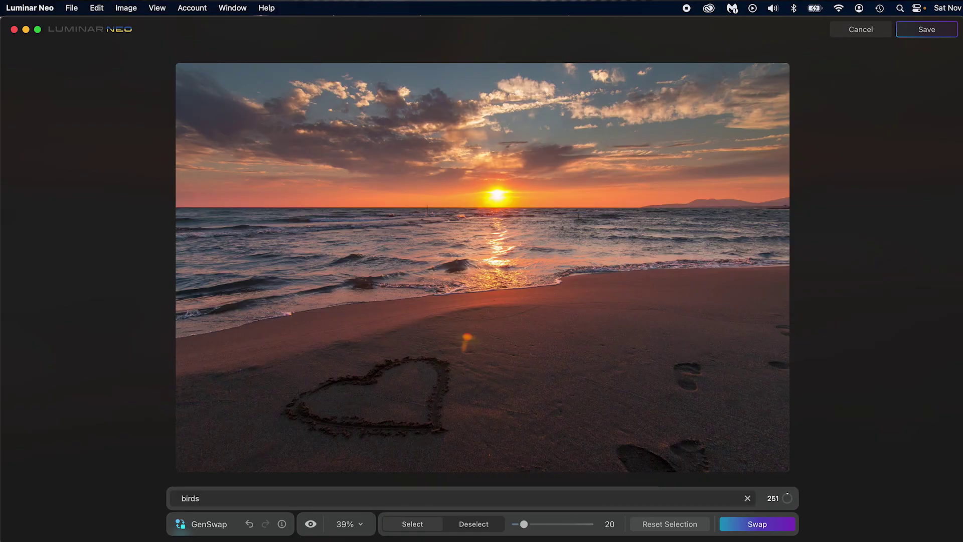
drag(596, 107, 609, 149)
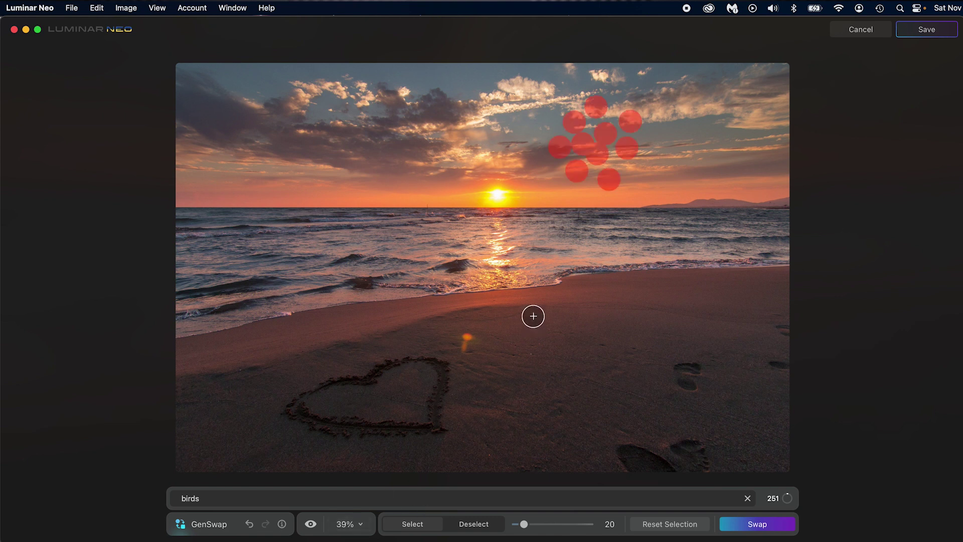
key(z)
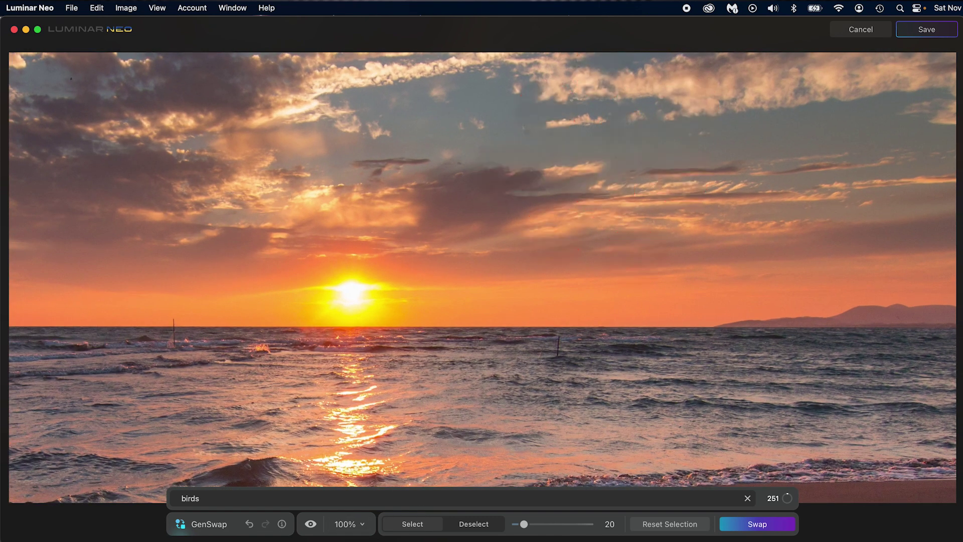
key(z)
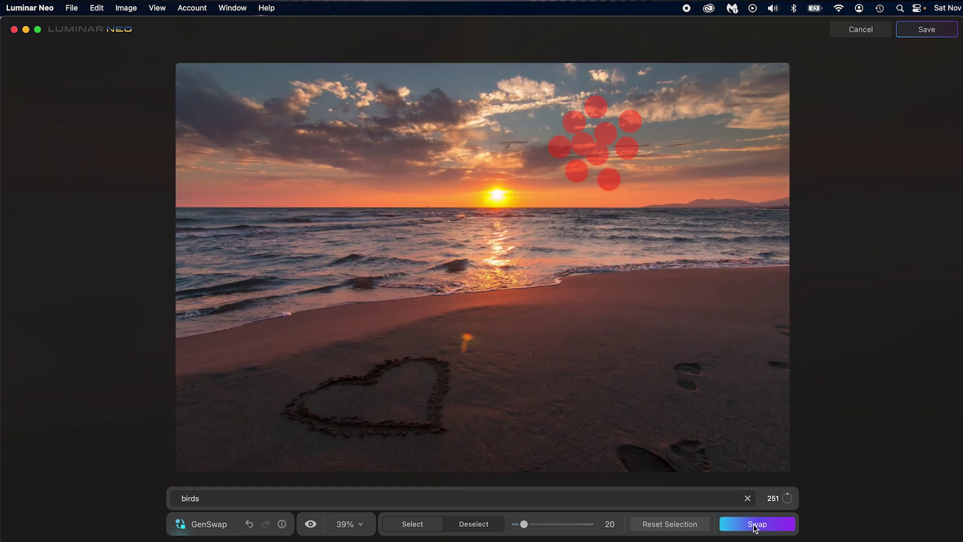
Change the prompt to 'add birds' and generate in the marked sky.
click(234, 501)
text(add bir)
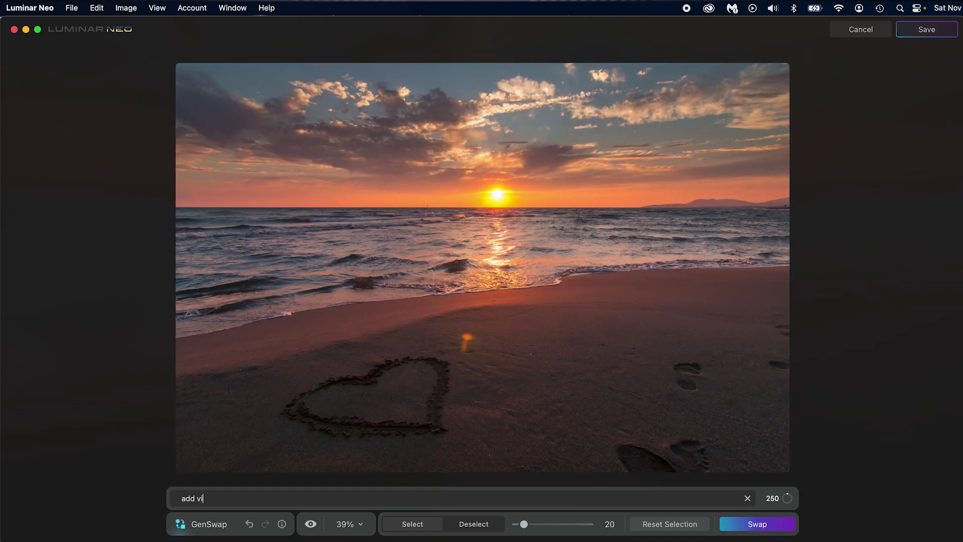
text(ds)
click(758, 524)
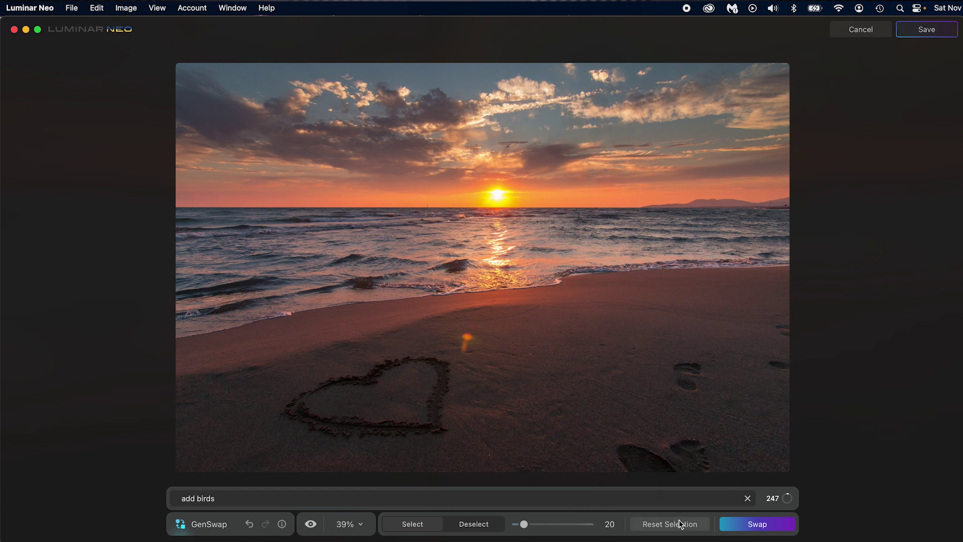
Reset the selection, paint a larger sky patch and regenerate birds, then start a 'bench facing away' prompt.
click(683, 524)
mouse_move(615, 125)
mouse_down()
mouse_move(537, 153)
mouse_move(614, 195)
mouse_up()
mouse_move(651, 154)
mouse_down()
mouse_move(619, 125)
mouse_move(564, 132)
mouse_move(558, 165)
mouse_move(619, 177)
mouse_move(597, 130)
mouse_move(537, 155)
mouse_move(614, 174)
mouse_move(566, 135)
mouse_move(605, 153)
mouse_move(586, 153)
mouse_move(638, 166)
mouse_up()
click(785, 524)
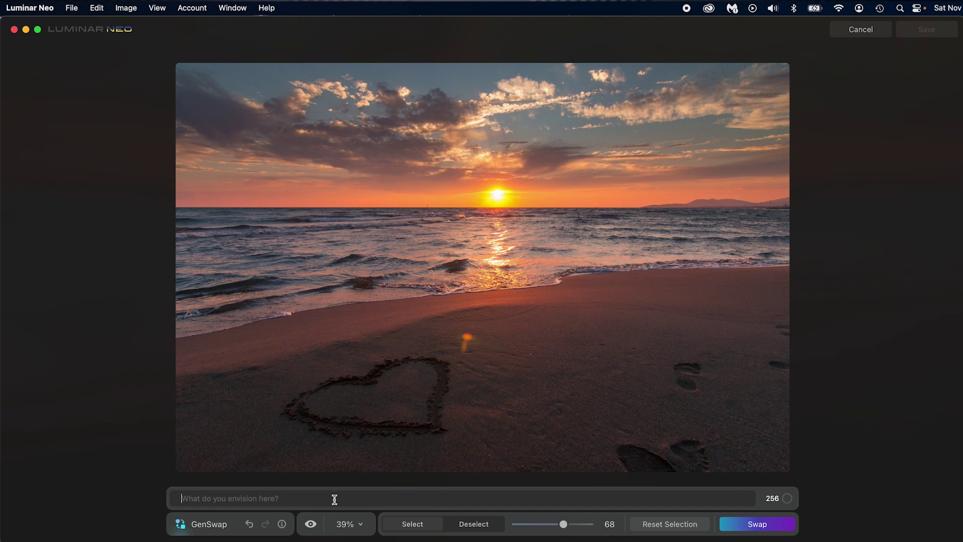
text(bench facing awway)
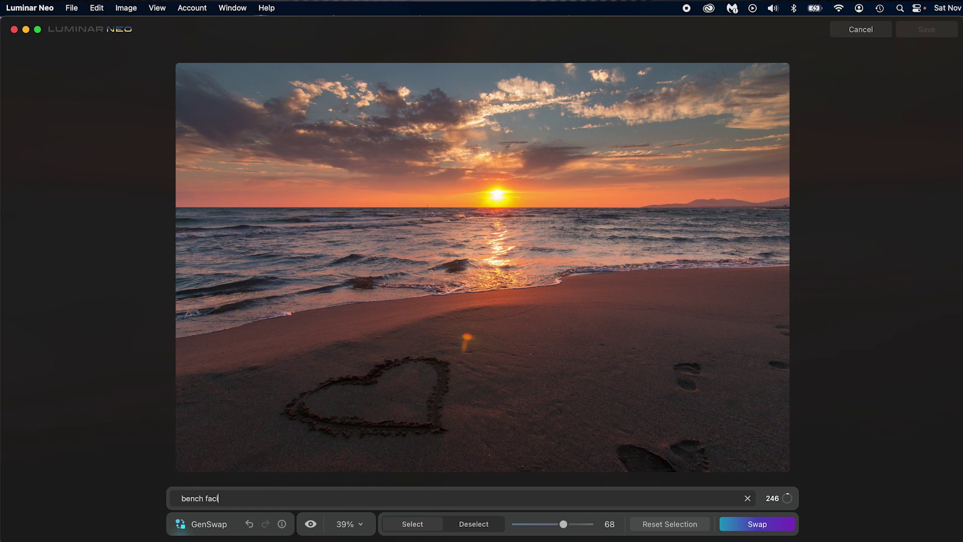
Correct the typo so the prompt reads 'bench facing away'.
key(BackSpace)
key(BackSpace)
key(BackSpace)
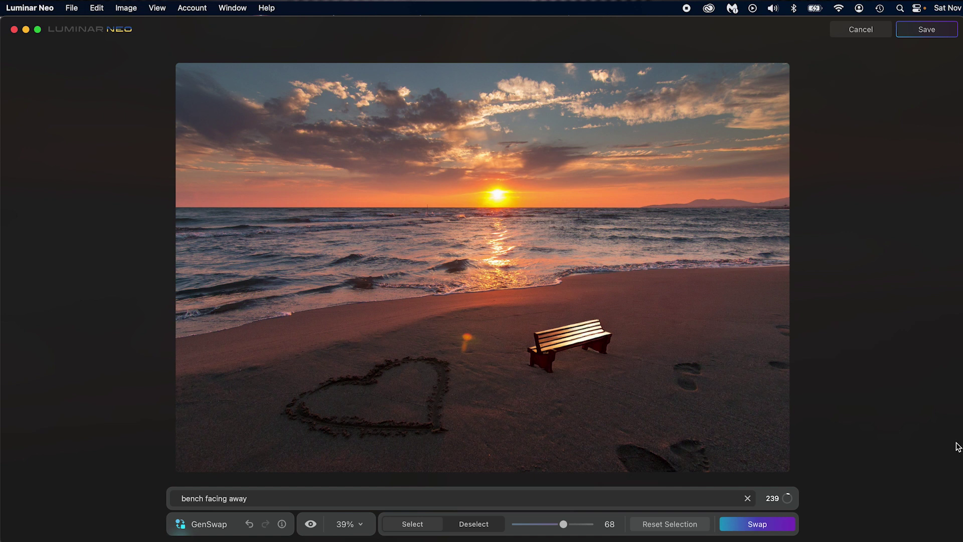
Brush over the generated bench and the sand to its right.
drag(686, 314, 557, 334)
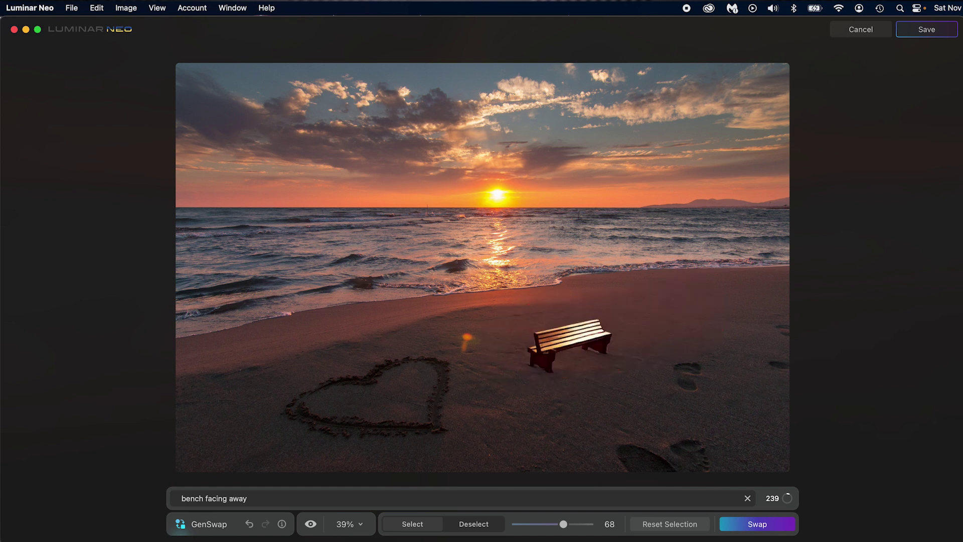